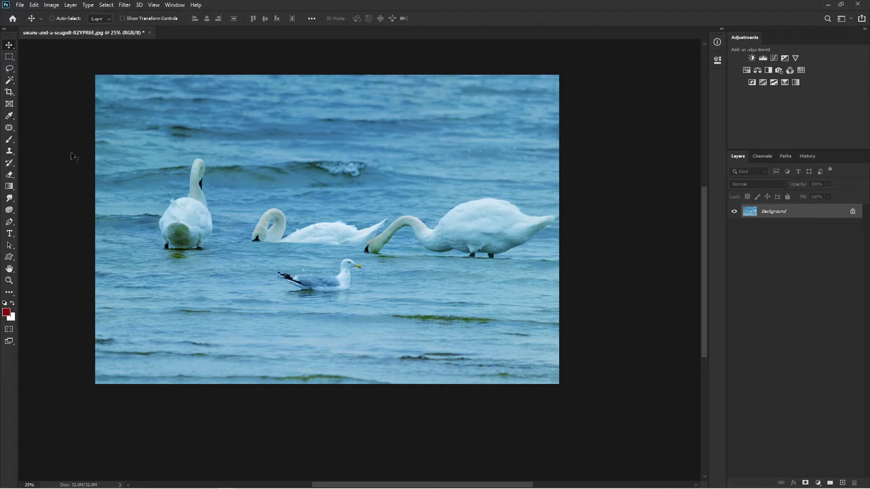
Select the Clone Stamp Tool and add an empty Layer 1 above the swan photo
key("s")
right_click(9, 152)
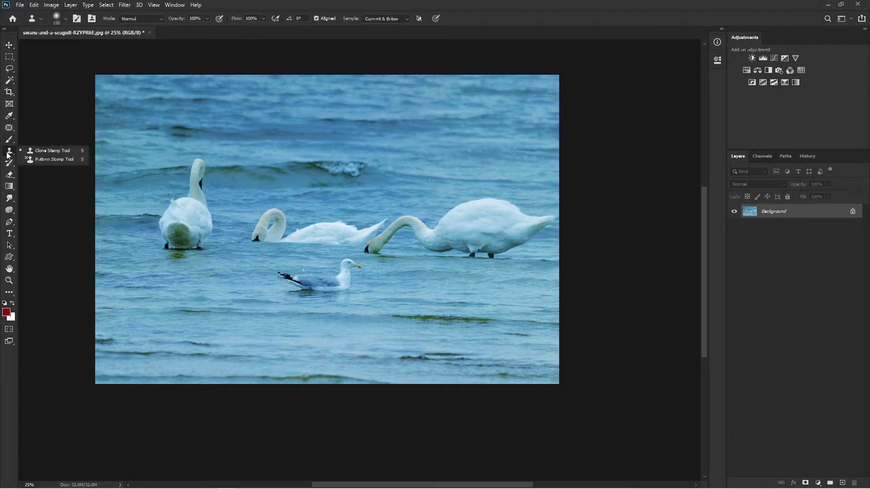
left_click(33, 150)
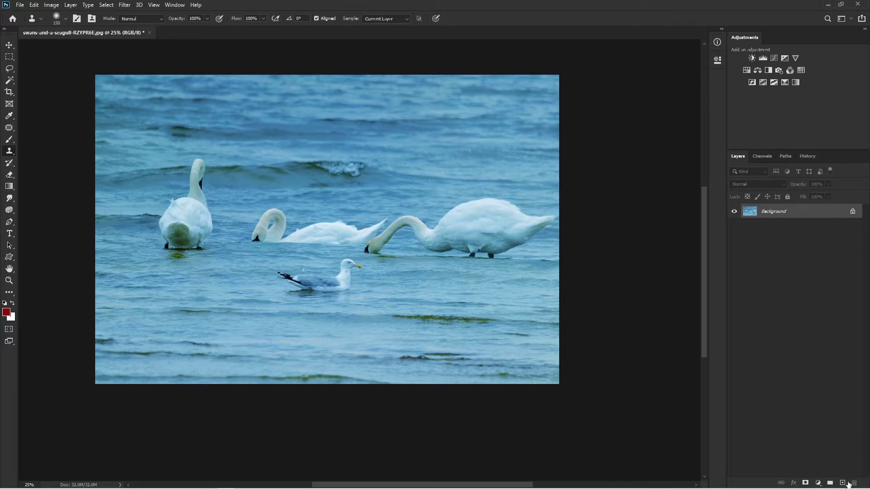
left_click(842, 482)
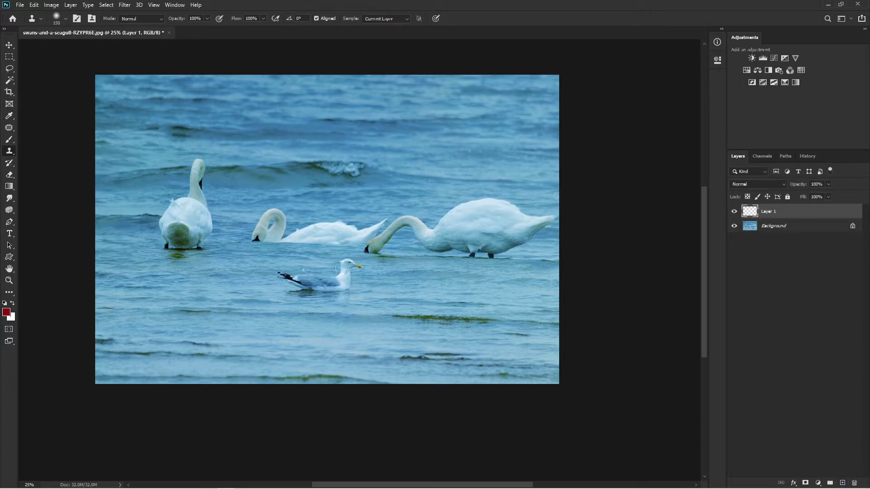
left_click(418, 286, "alt")
left_click(734, 227)
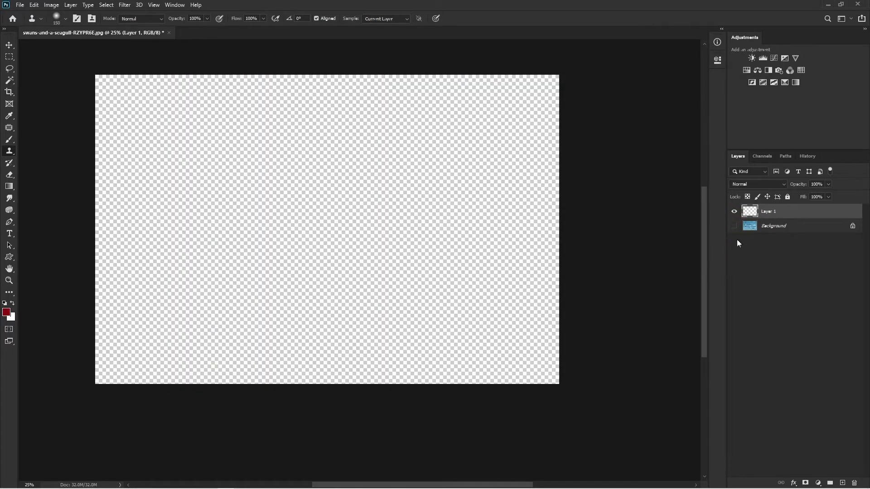
left_click(734, 226)
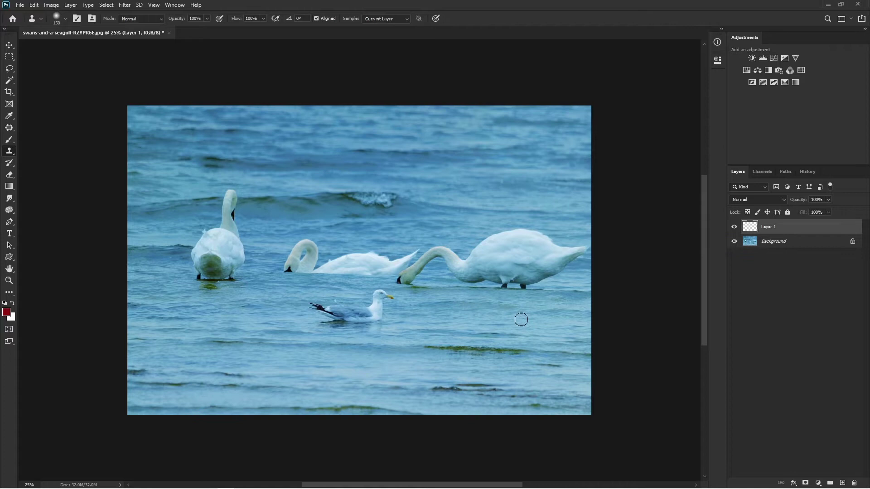
Show the Clone Stamp's Sample options: Current Layer, Current & Below and All Layers
left_click(380, 18)
left_click(380, 18)
left_click(175, 4)
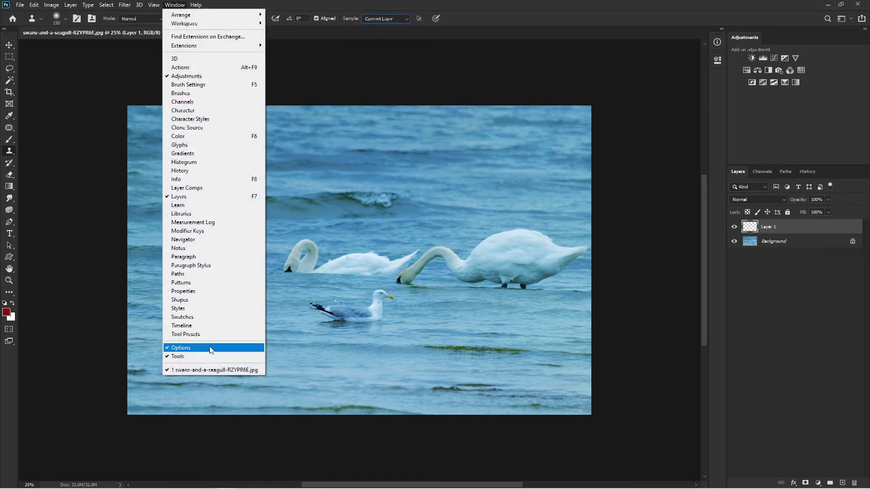
left_click(383, 19)
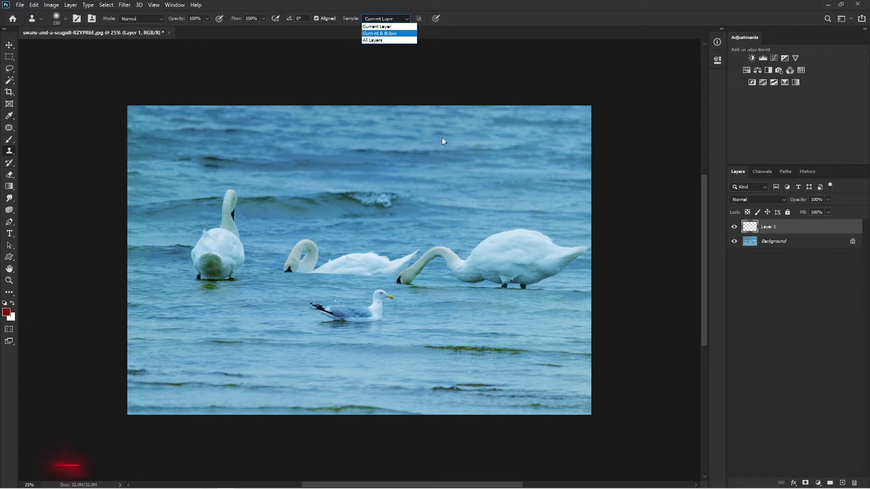
Set sampling to Current & Below and clone open water over the seagull on Layer 1
left_click(389, 35)
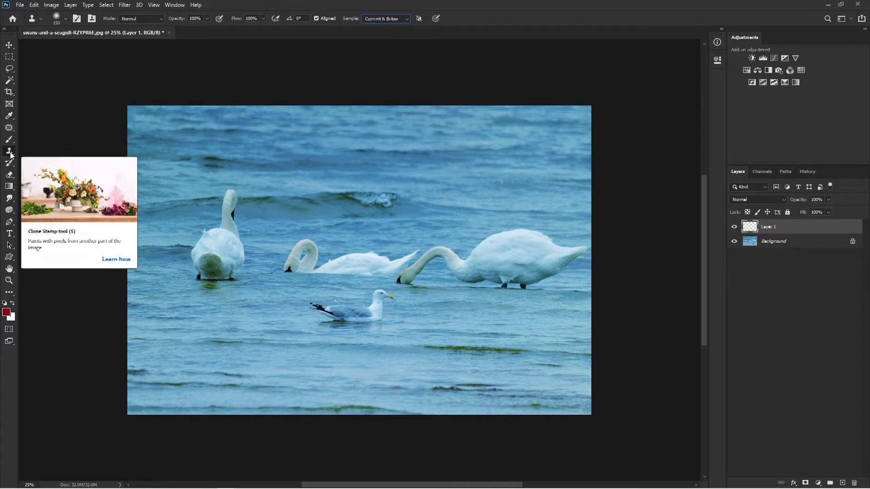
left_click(455, 318, "alt")
mouse_move(382, 314)
left_mouse_down()
mouse_move(366, 312)
mouse_move(377, 318)
mouse_move(365, 321)
mouse_move(386, 306)
mouse_move(377, 295)
mouse_move(355, 324)
mouse_move(365, 307)
mouse_move(340, 314)
mouse_move(336, 305)
mouse_move(332, 325)
mouse_move(317, 311)
left_mouse_up()
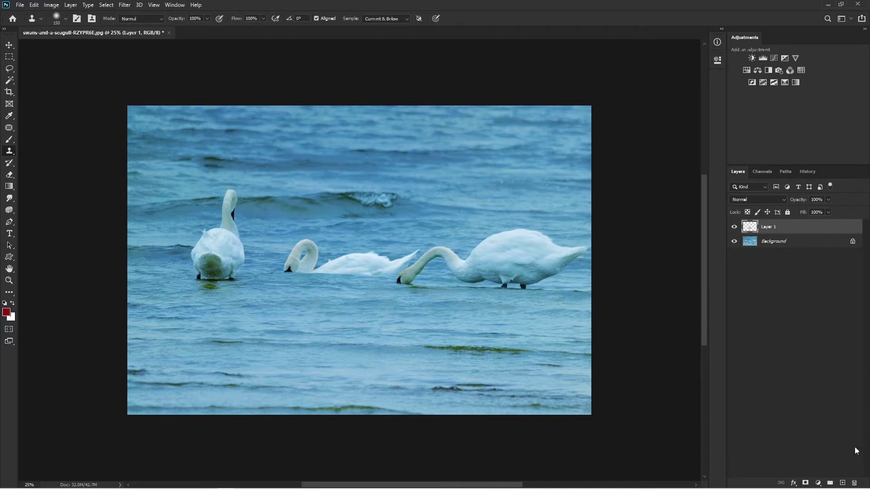
Delete Layer 1, then return to the Clone Stamp and add a fresh empty layer
left_click(855, 483)
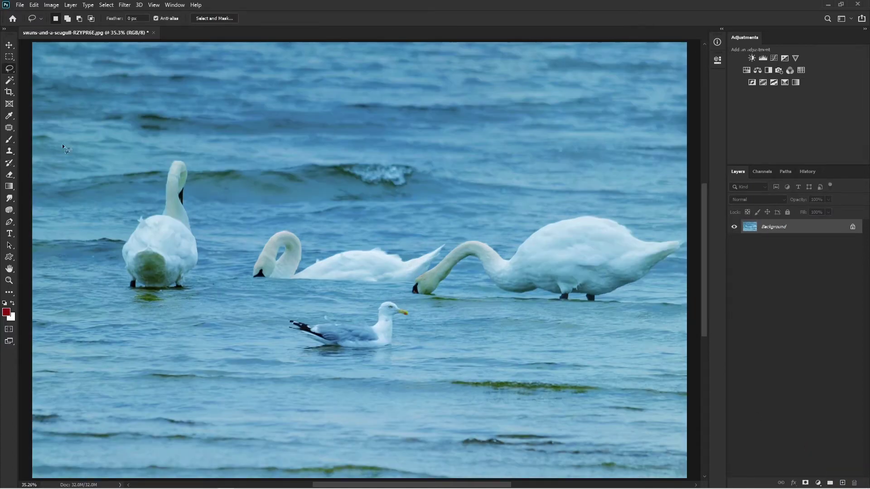
key("s")
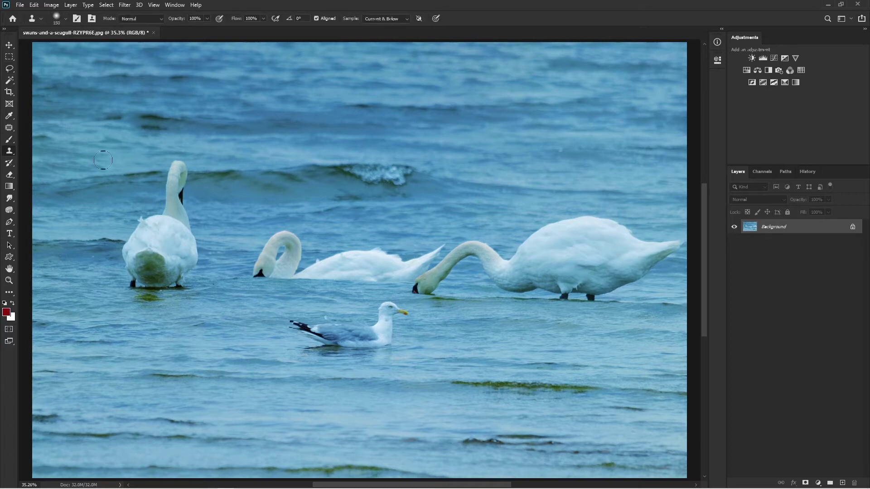
left_click(842, 483)
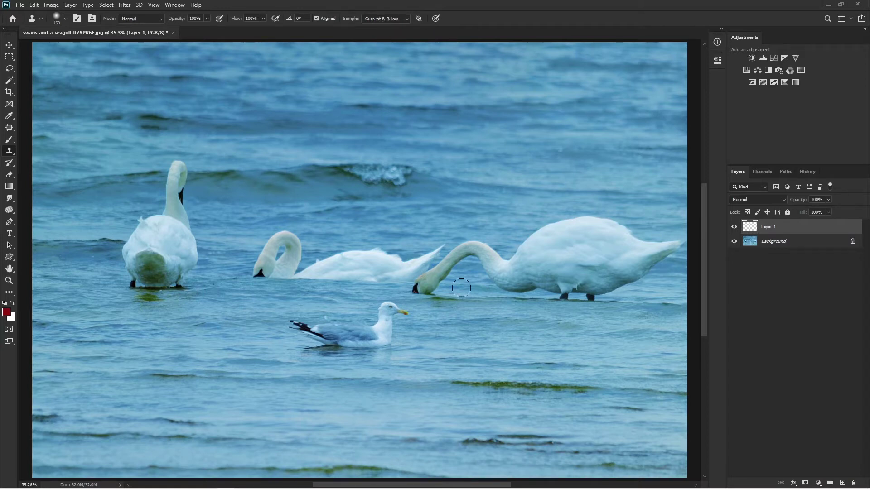
Clone sampled water over the seagull's body, head and neck, then switch to the Brush tool
left_click(488, 336, "alt")
mouse_move(385, 331)
left_mouse_down()
mouse_move(364, 327)
mouse_move(382, 347)
left_mouse_up()
left_click_drag(382, 316, 386, 317)
left_click_drag(389, 316, 379, 331)
left_click(9, 139)
right_click(10, 139)
Set up the standard Brush with a brighter red colour and a 111 px size
left_click(28, 141)
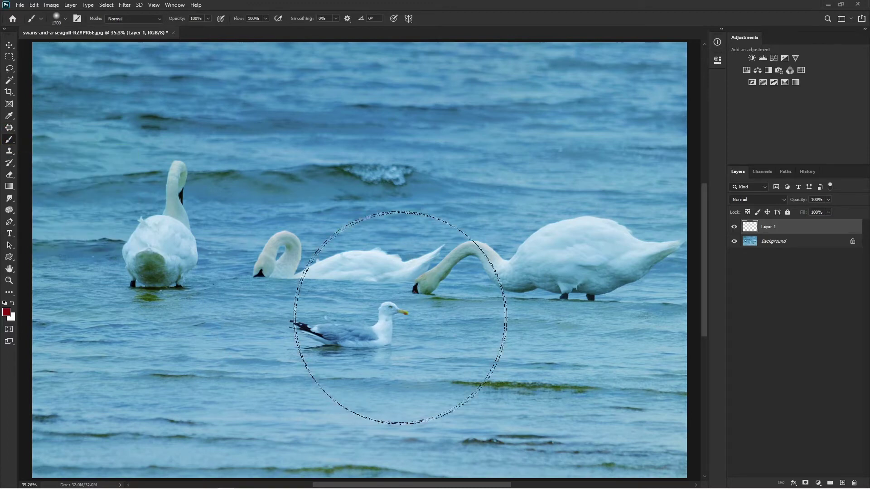
left_click(6, 312)
left_click(232, 264)
left_click(321, 249)
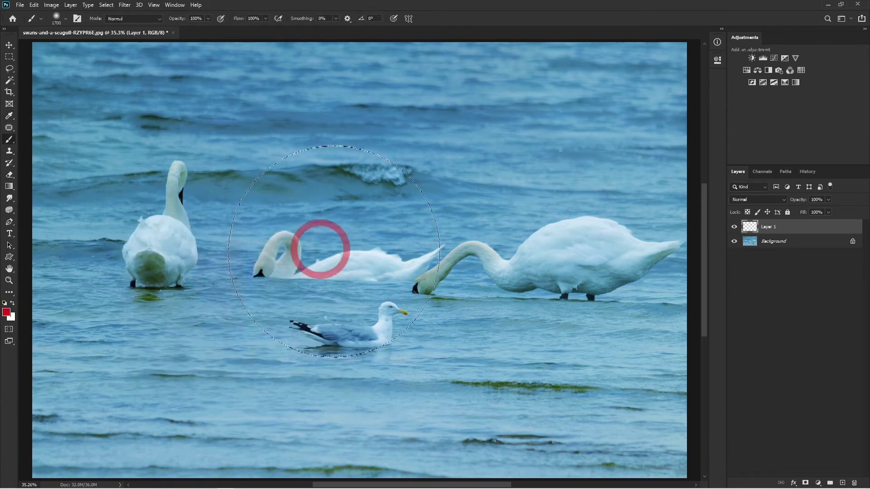
left_click(65, 19)
left_click(71, 46)
left_click(82, 47)
left_click(433, 25)
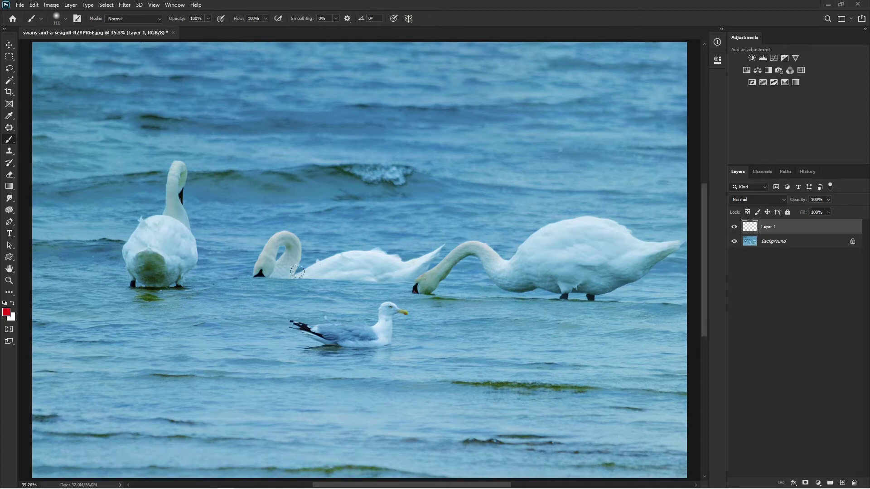
Zoom in to pixel level on the middle swan's back, then fit the photo on screen
key("ctrl+space")
left_click(369, 259)
left_click(362, 270)
left_click(357, 277)
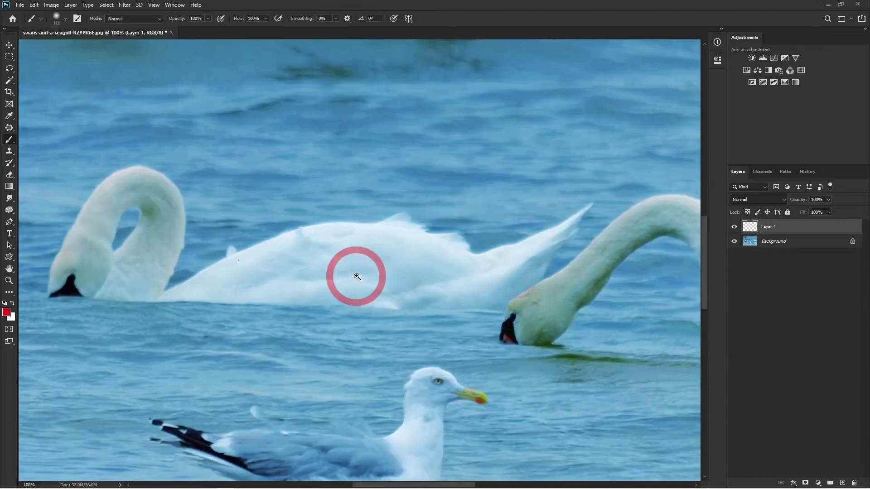
left_click(357, 277)
left_click(194, 266)
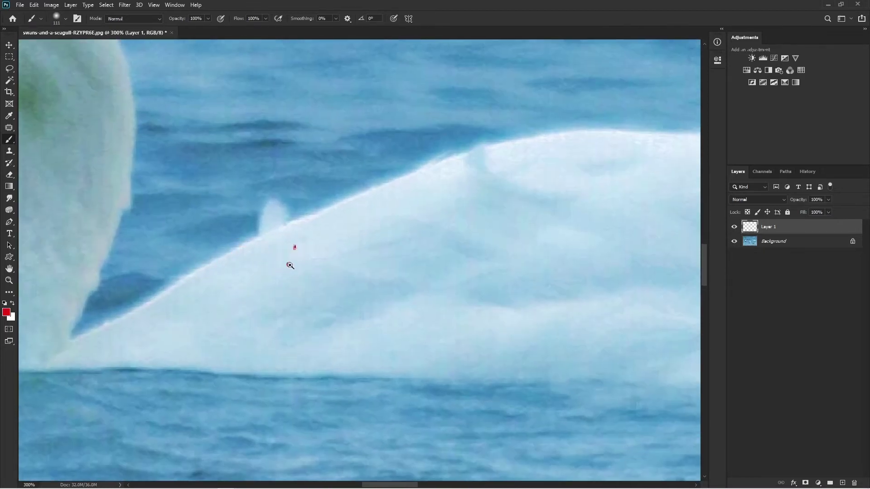
left_click(291, 266)
left_click(298, 257, "ctrl")
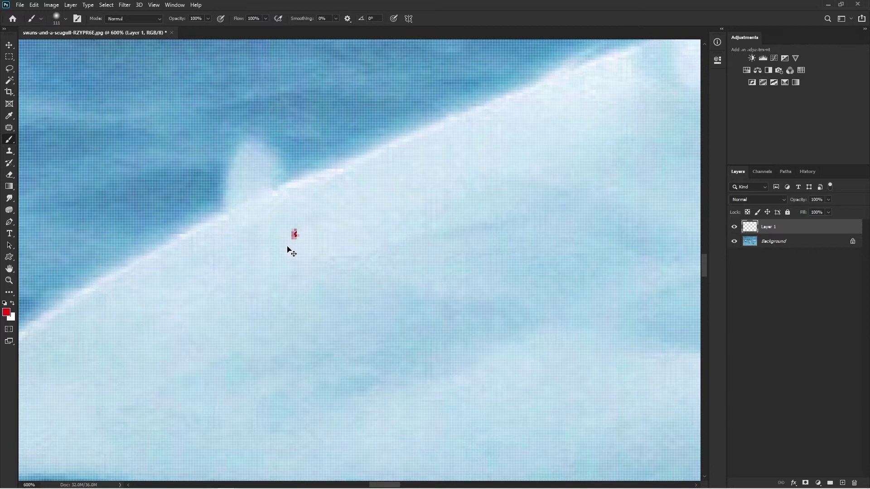
key("ctrl+0")
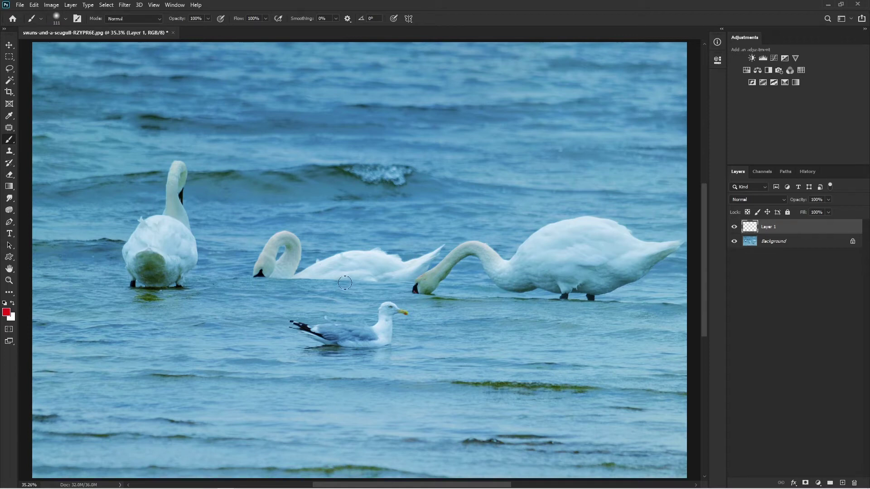
left_click(322, 269)
left_click(321, 268)
left_click(320, 268)
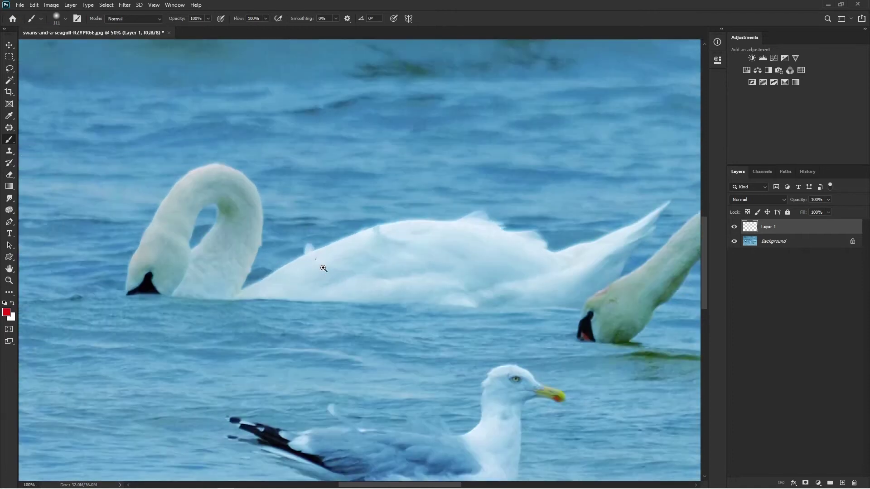
left_click(317, 265)
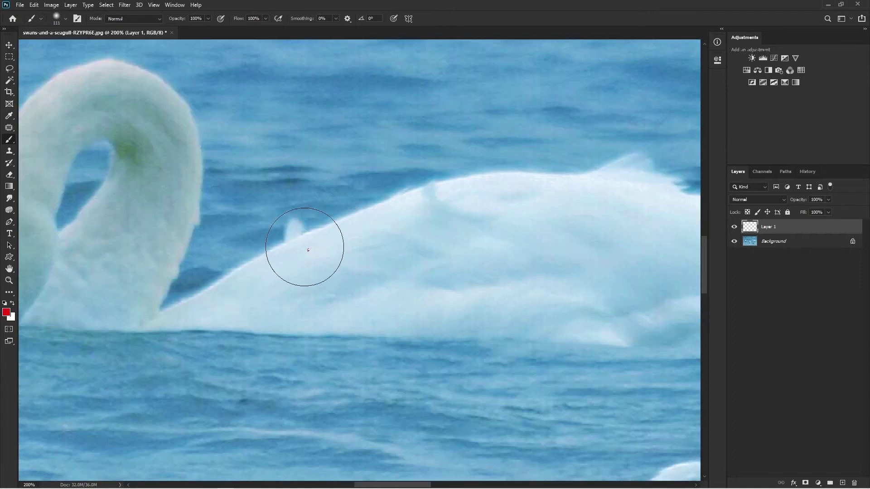
key("ctrl+0")
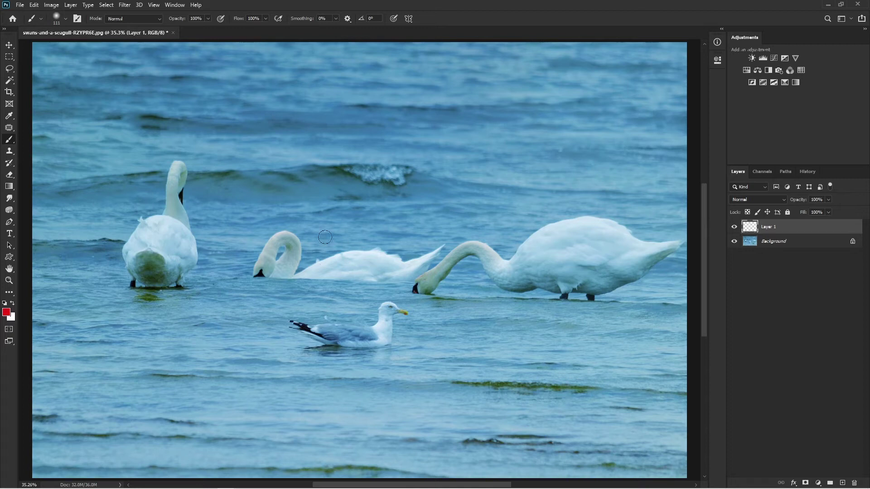
Deselect, then paint a red test stroke across the swans and undo it
left_click(106, 5)
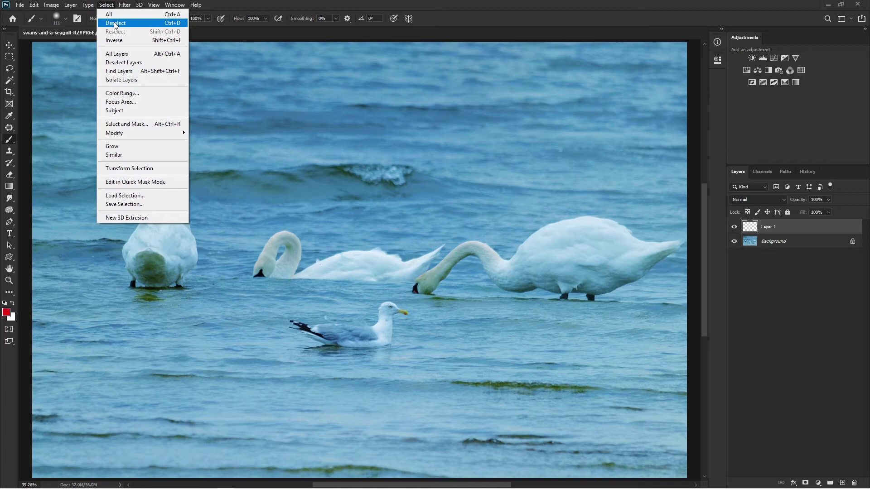
left_click(114, 24)
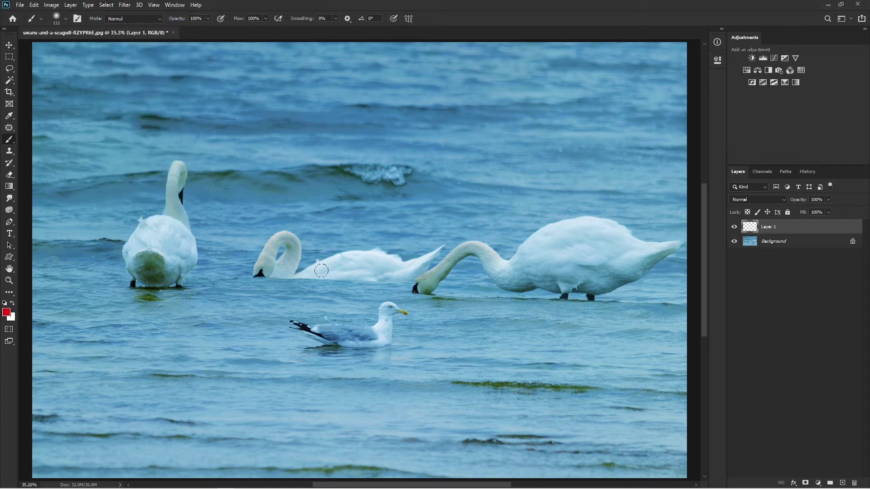
mouse_move(247, 255)
left_mouse_down()
mouse_move(303, 262)
mouse_move(343, 289)
mouse_move(421, 266)
mouse_move(462, 310)
mouse_move(554, 260)
mouse_move(587, 305)
mouse_move(584, 327)
left_mouse_up()
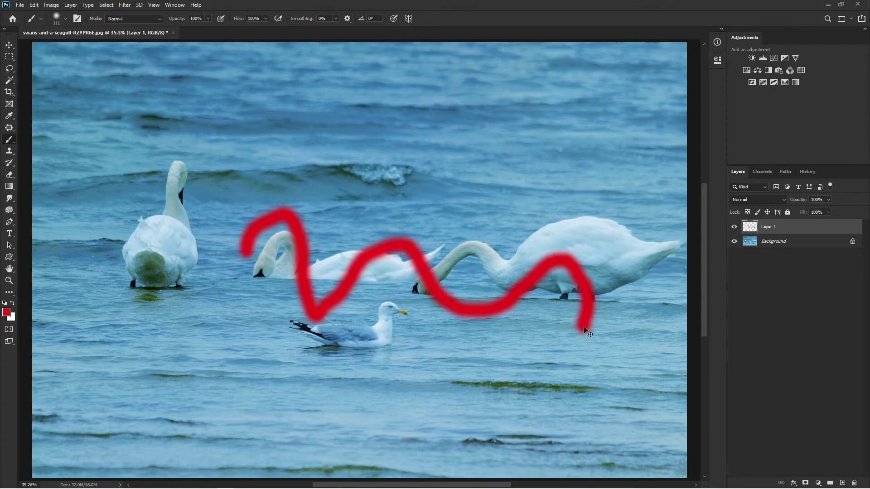
key("ctrl+z")
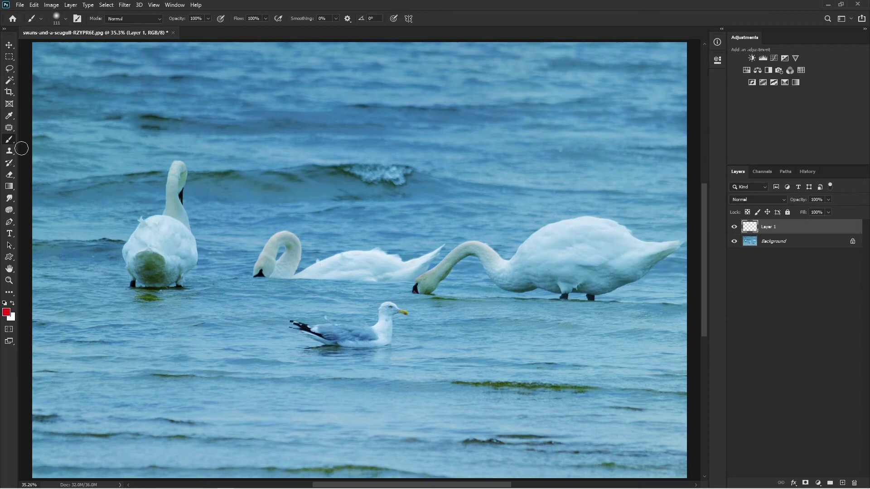
left_click(9, 150)
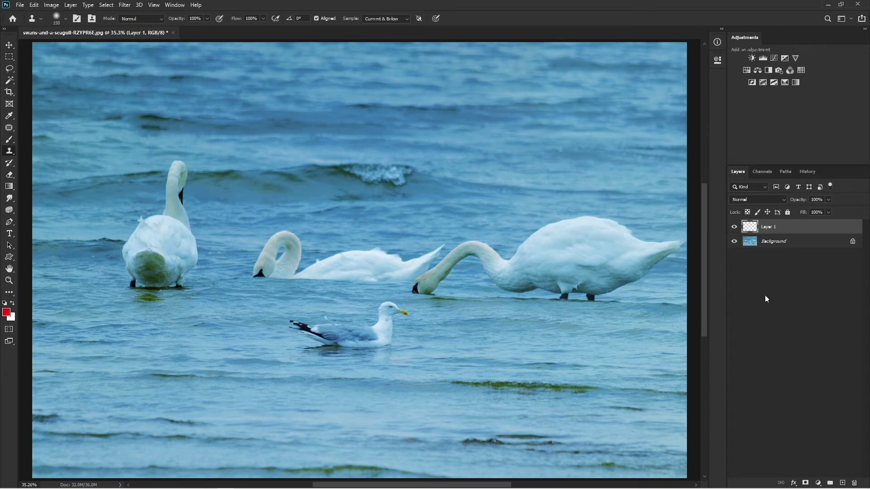
Sample open water right of the seagull and paint it over the gull
left_click(502, 338, "alt")
mouse_move(379, 334)
left_mouse_down()
mouse_move(402, 315)
mouse_move(388, 313)
mouse_move(389, 349)
mouse_move(359, 328)
mouse_move(349, 337)
mouse_move(359, 355)
mouse_move(307, 323)
mouse_move(324, 341)
left_mouse_up()
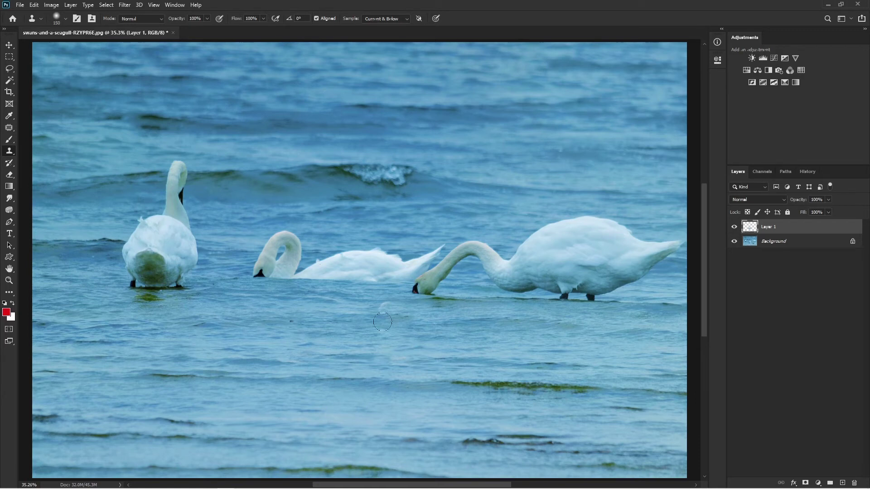
left_click(110, 6)
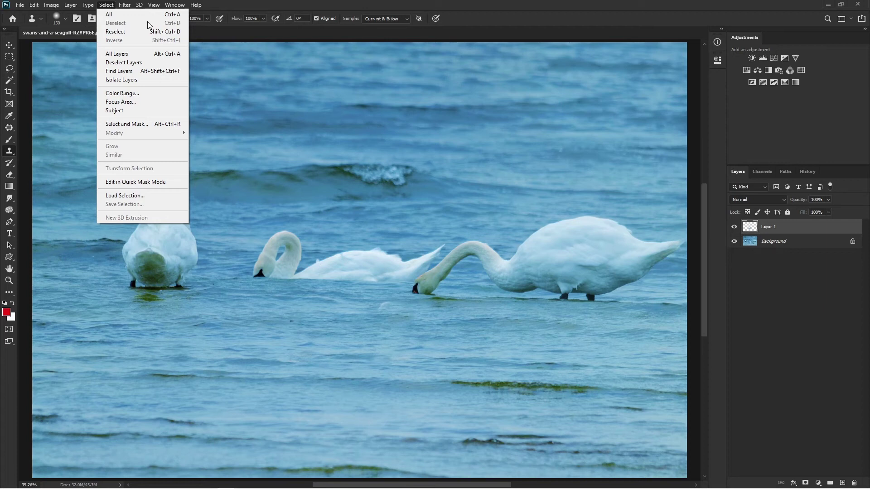
Close the Select menu without choosing a command
left_click(245, 3)
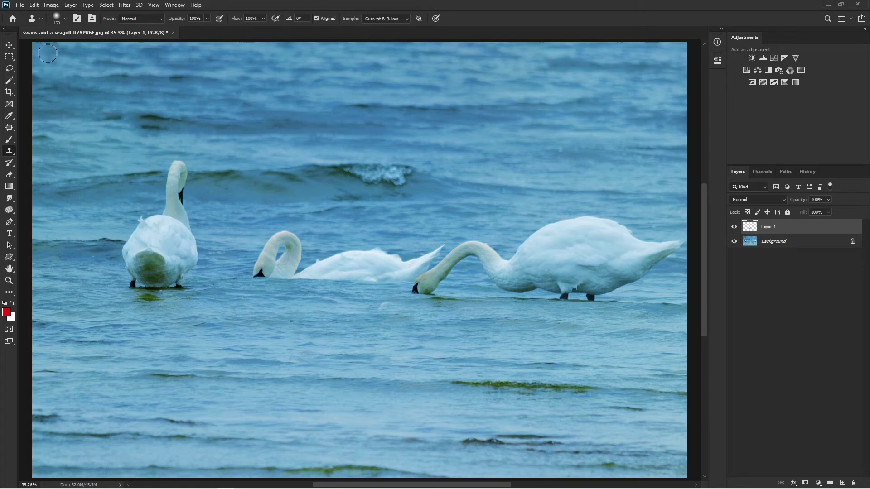
Reset the Clone Stamp tool to its default options from the Tool Preset picker
left_click(41, 18)
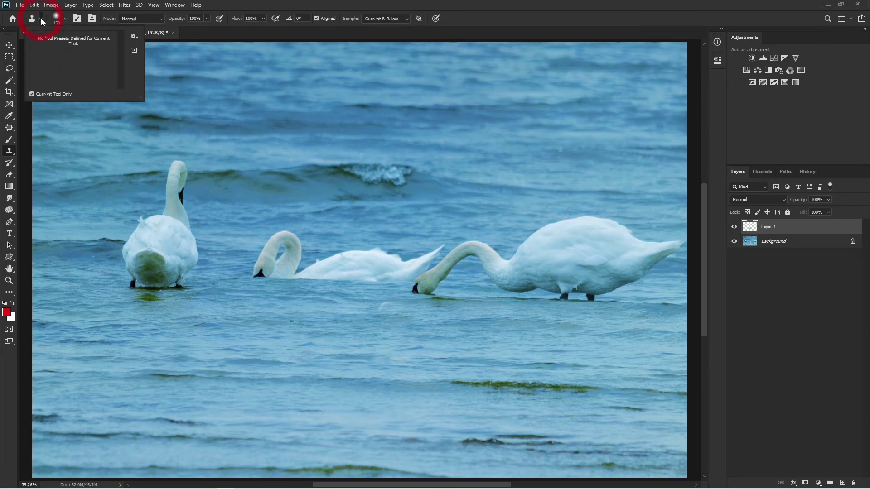
left_click(136, 38)
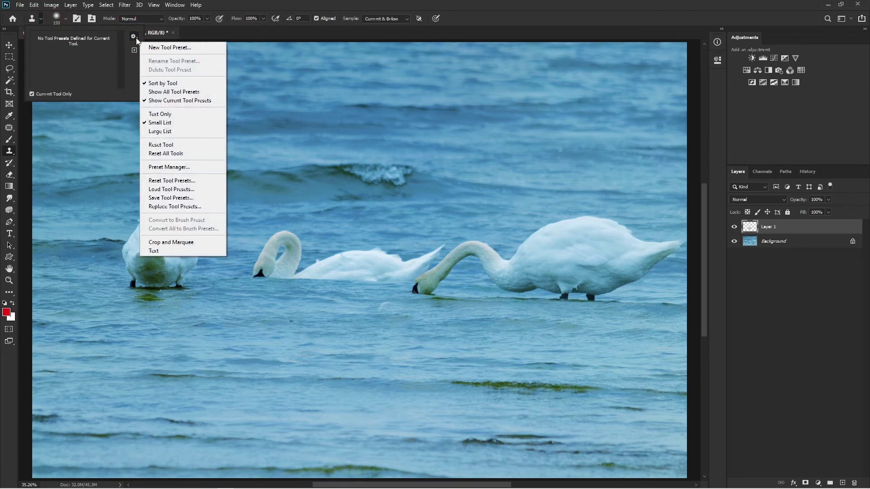
left_click(192, 145)
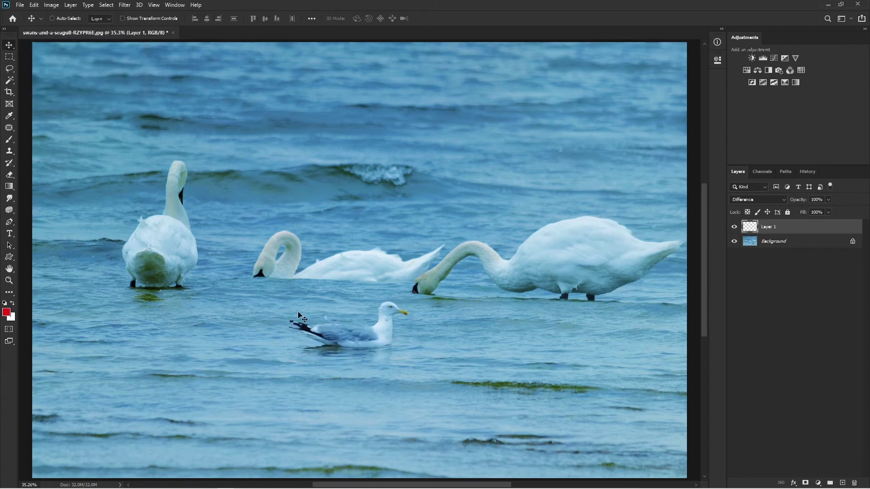
Re-clone water over the seagull, keeping only the chest stroke, then preview Layer 1 blend modes
key("s")
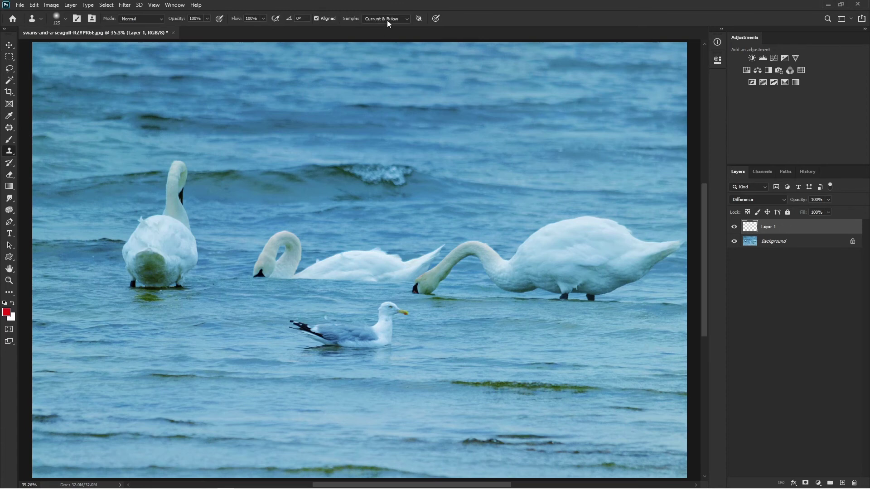
left_click(481, 347, "alt")
mouse_move(383, 338)
left_mouse_down()
mouse_move(395, 324)
mouse_move(385, 322)
mouse_move(392, 305)
mouse_move(386, 341)
mouse_move(368, 340)
mouse_move(375, 344)
mouse_move(361, 330)
mouse_move(367, 338)
mouse_move(343, 338)
mouse_move(367, 345)
mouse_move(396, 328)
mouse_move(382, 314)
mouse_move(386, 333)
mouse_move(398, 333)
mouse_move(370, 335)
mouse_move(396, 338)
mouse_move(392, 327)
mouse_move(363, 344)
mouse_move(388, 327)
mouse_move(341, 346)
mouse_move(340, 331)
mouse_move(320, 333)
mouse_move(346, 342)
mouse_move(381, 308)
left_mouse_up()
key("ctrl+z")
mouse_move(326, 322)
left_mouse_down()
mouse_move(318, 345)
mouse_move(378, 348)
left_mouse_up()
key("ctrl+z")
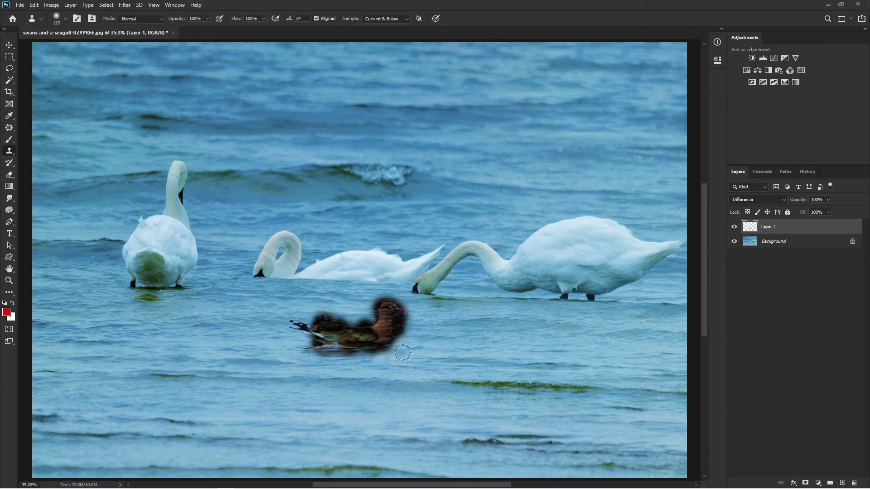
left_click_drag(399, 331, 405, 338)
left_click(750, 200)
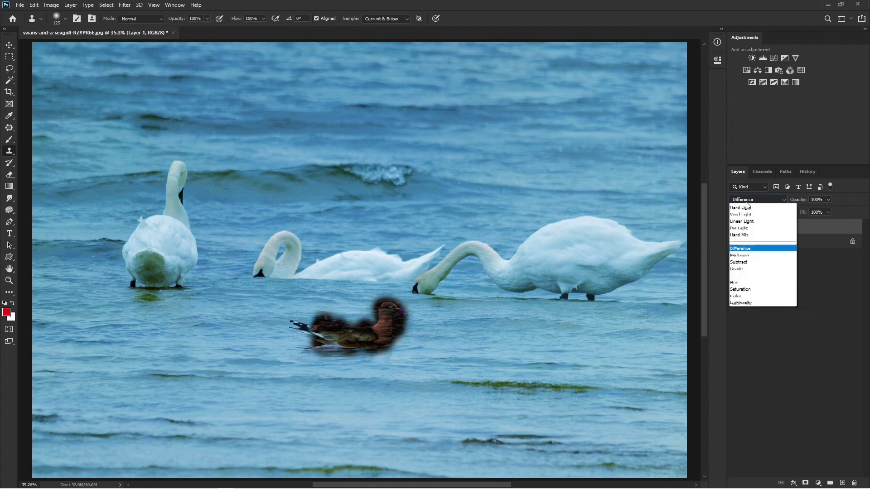